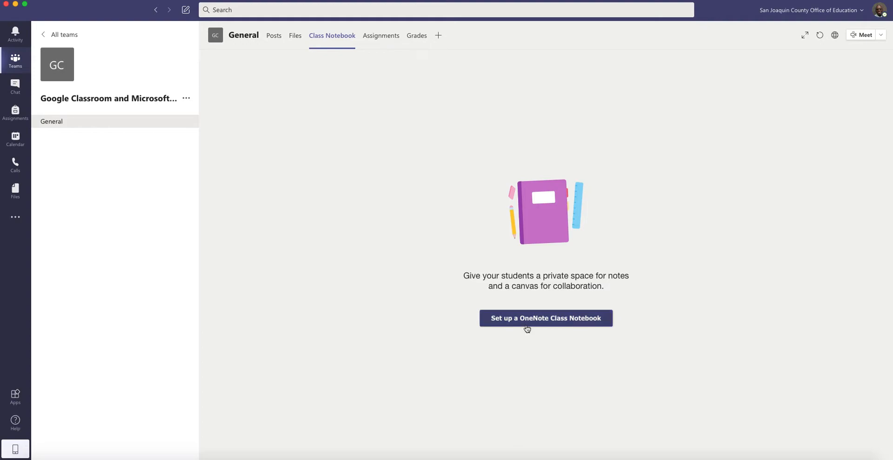
Create a blank OneNote Class Notebook with the student sections Handouts, Class Notes, Homework and Quizzes.
click(551, 323)
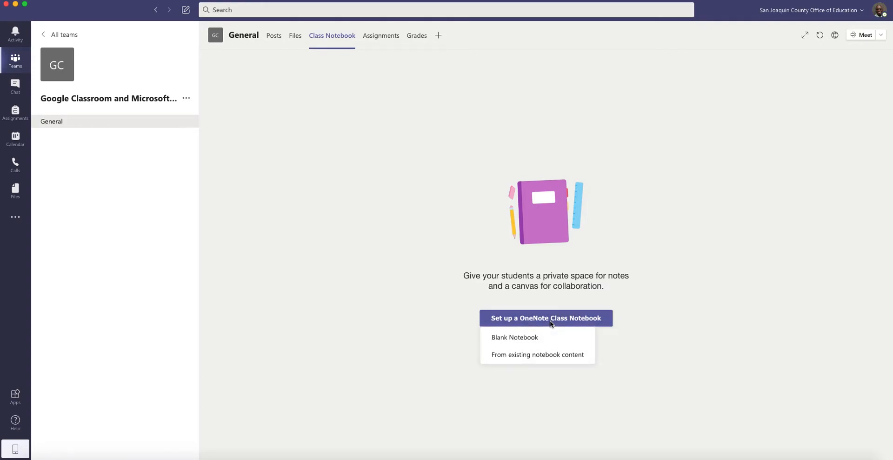
click(537, 339)
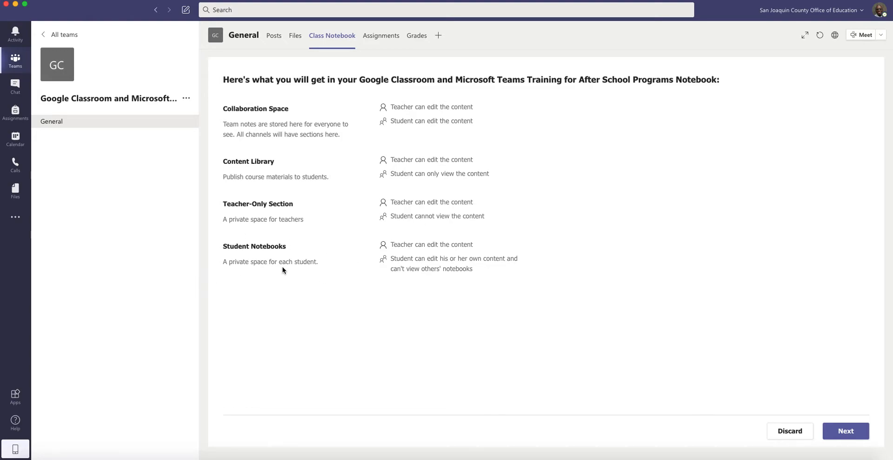
click(848, 433)
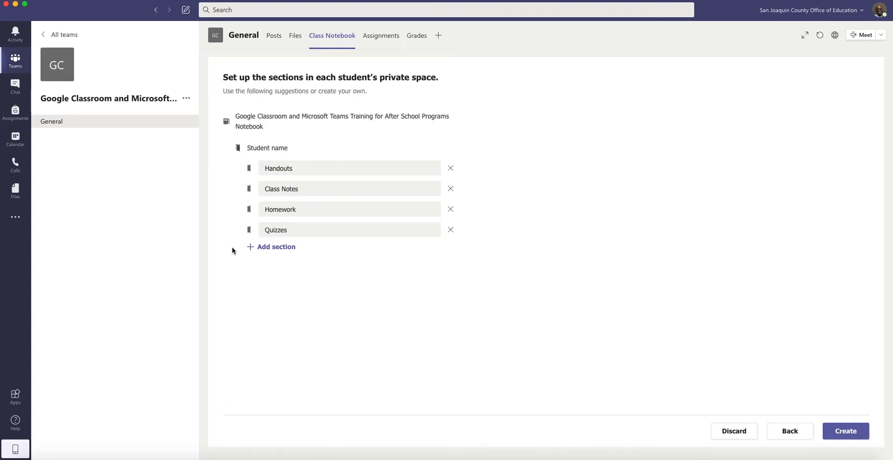
click(851, 431)
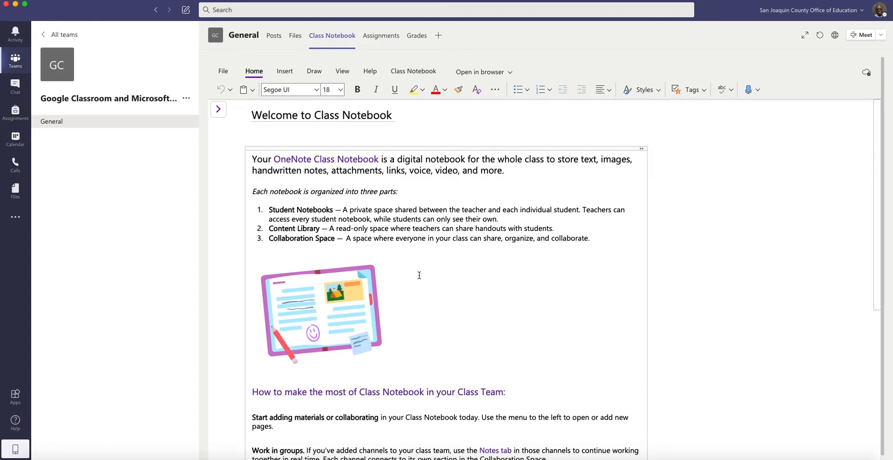
Show the notebook's section list and open the section about using the Teacher Only space under _Teacher Only.
scroll(316, 196, down, 1)
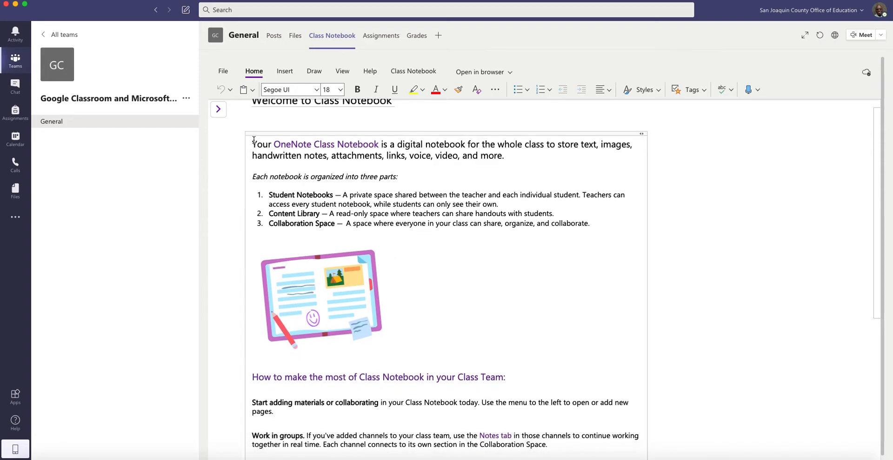
scroll(219, 115, up, 1)
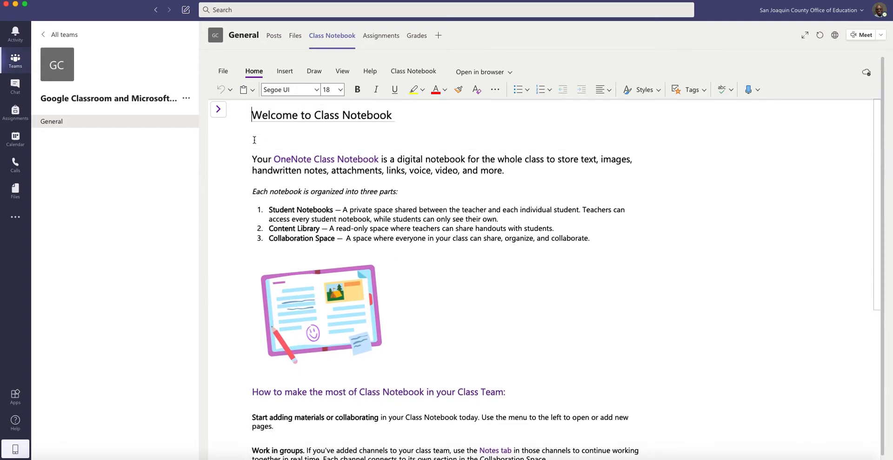
click(219, 112)
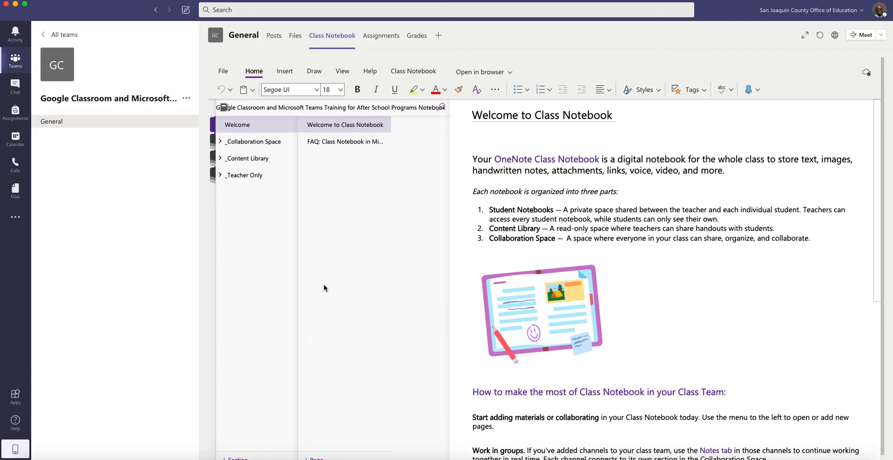
scroll(324, 284, down, 1)
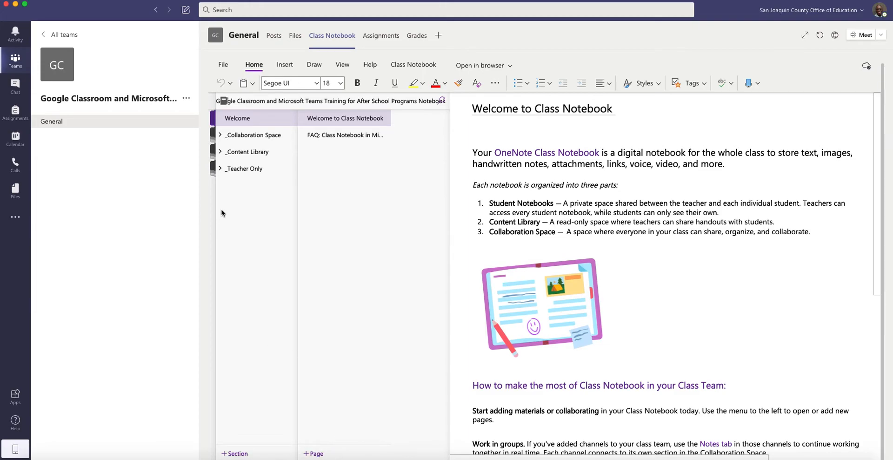
click(248, 171)
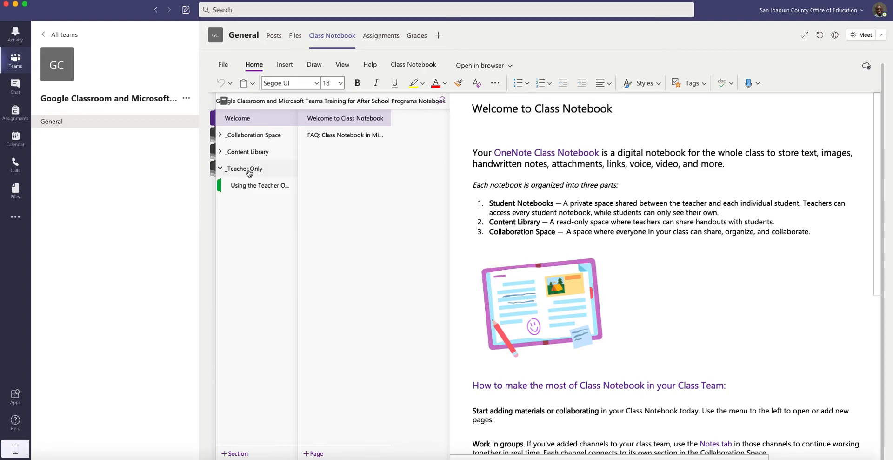
click(258, 185)
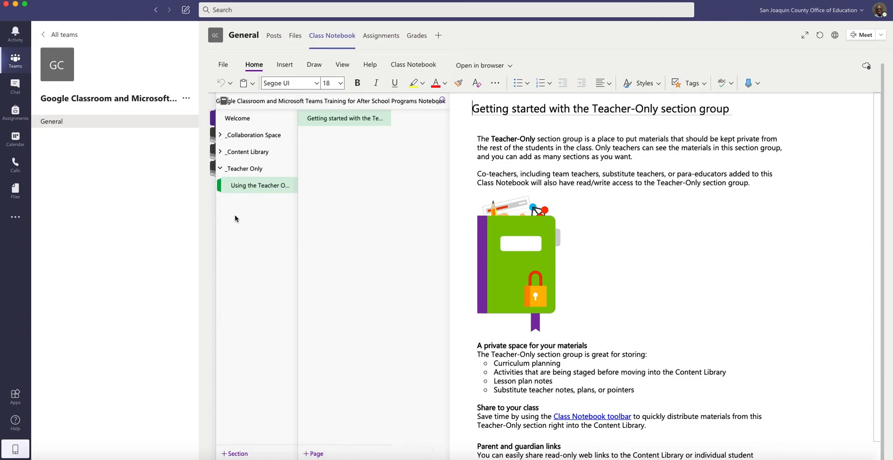
click(248, 167)
click(249, 167)
Add a page titled "Friday Plans" and write "I am going to collect the quiz on Friday." in its body.
click(314, 453)
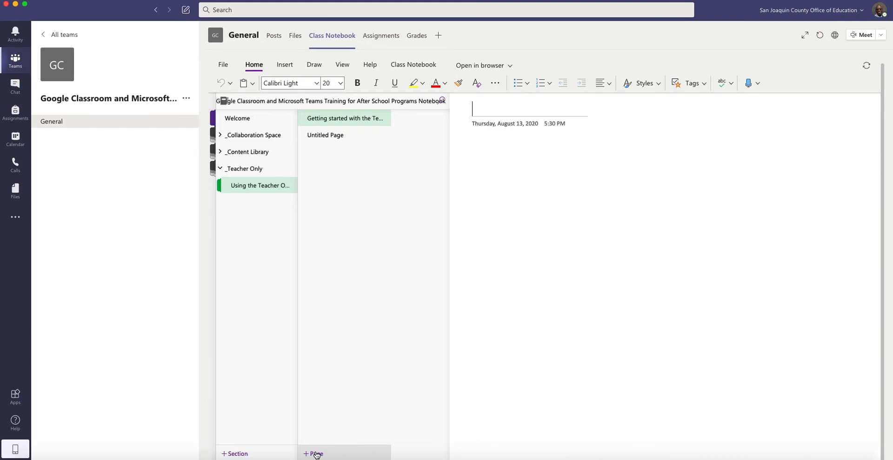
text(Friday Plans)
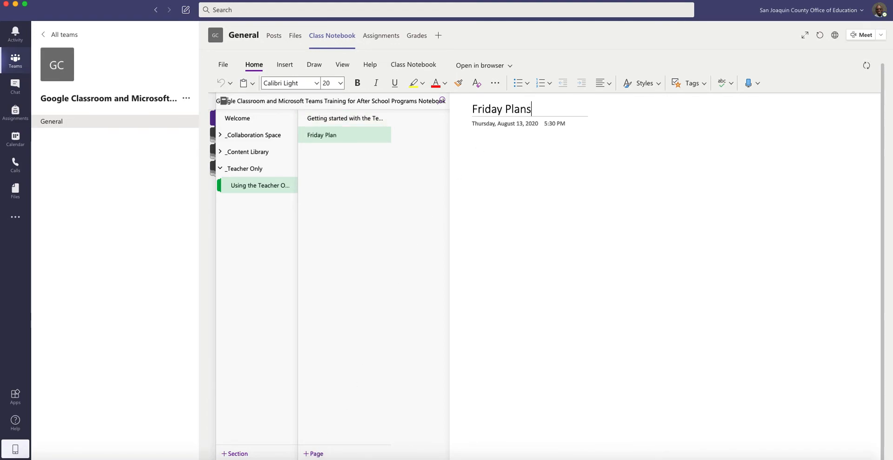
click(509, 157)
click(264, 157)
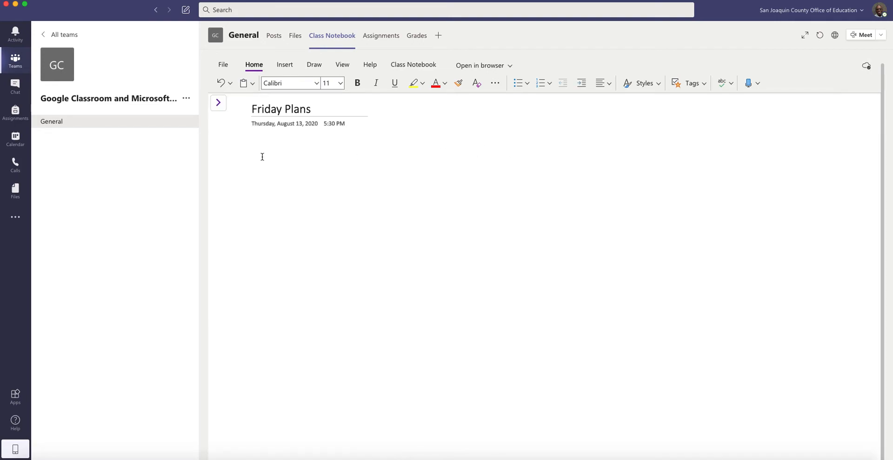
text(I am going to collect the quiz on Friday.)
key(Return)
key(Return)
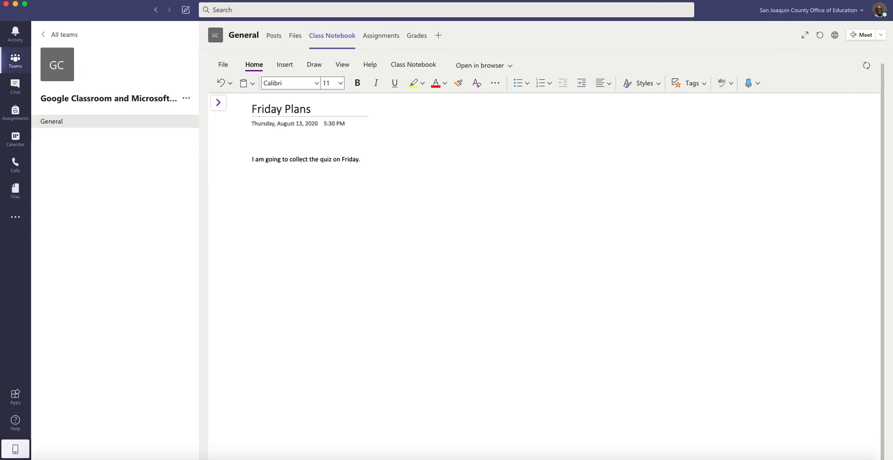
Add the line "This Friday" above the quiz sentence and give it a blue heading style.
text(This Friday)
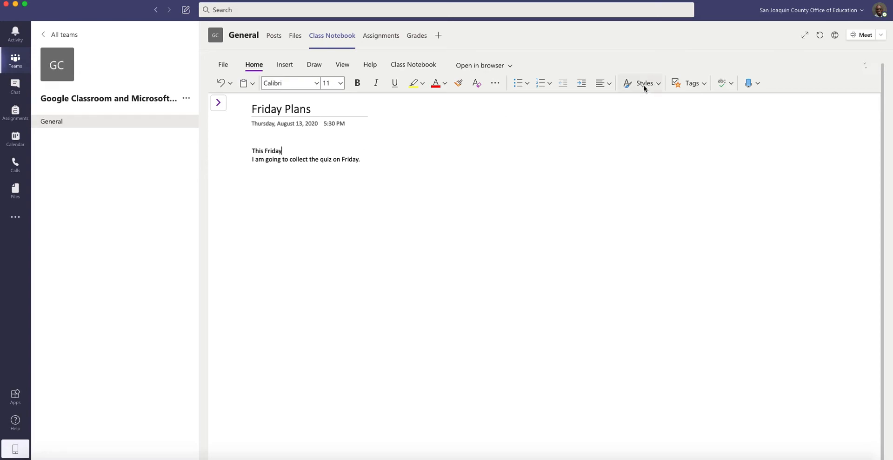
click(644, 83)
click(627, 139)
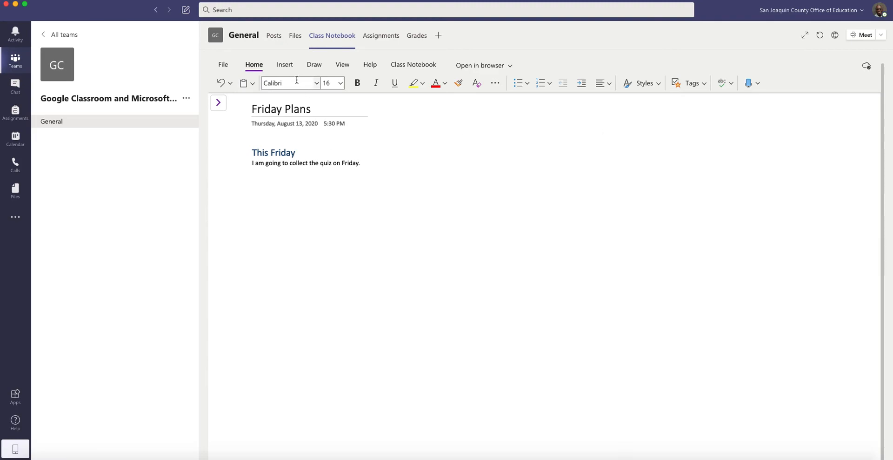
Draw a smiley face with two eyes and a mouth beside the note text, using the blue pen.
click(314, 66)
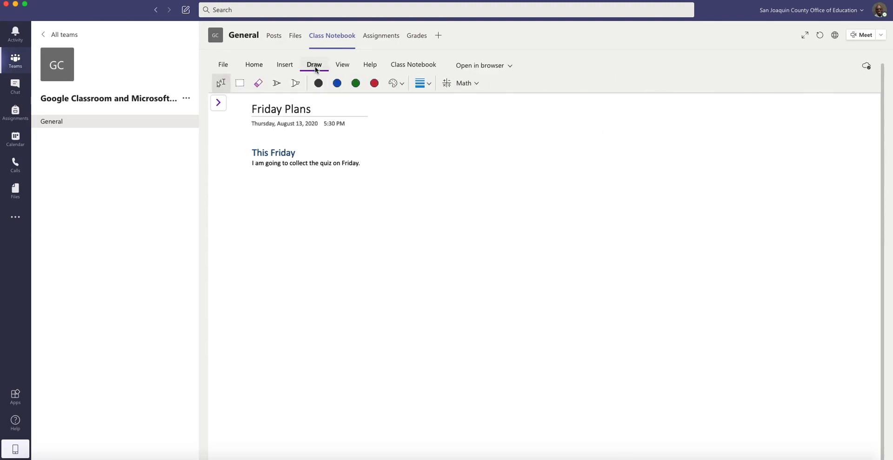
click(276, 84)
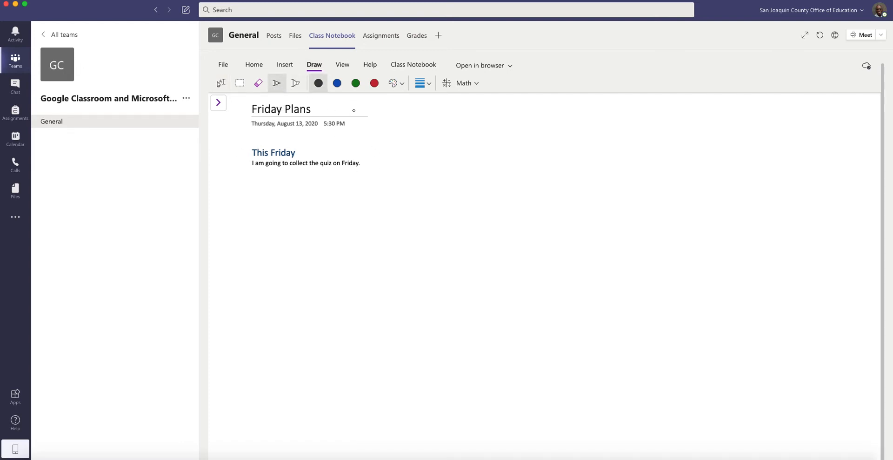
click(337, 84)
drag(495, 176, 536, 187)
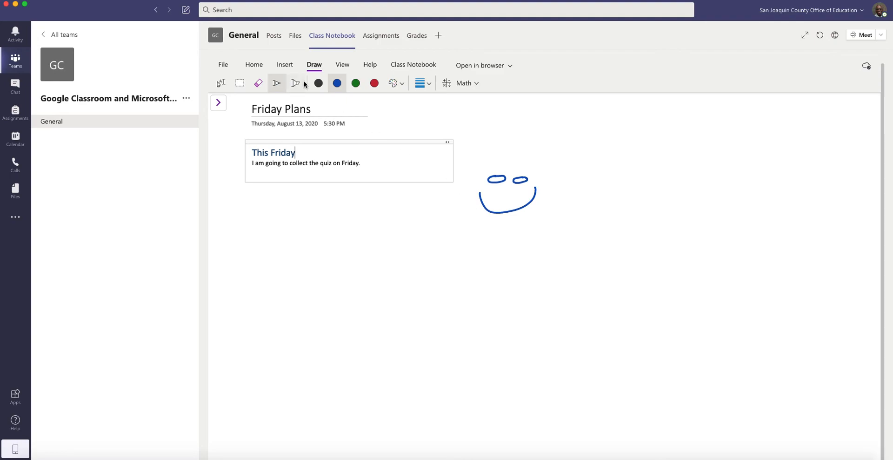
click(289, 68)
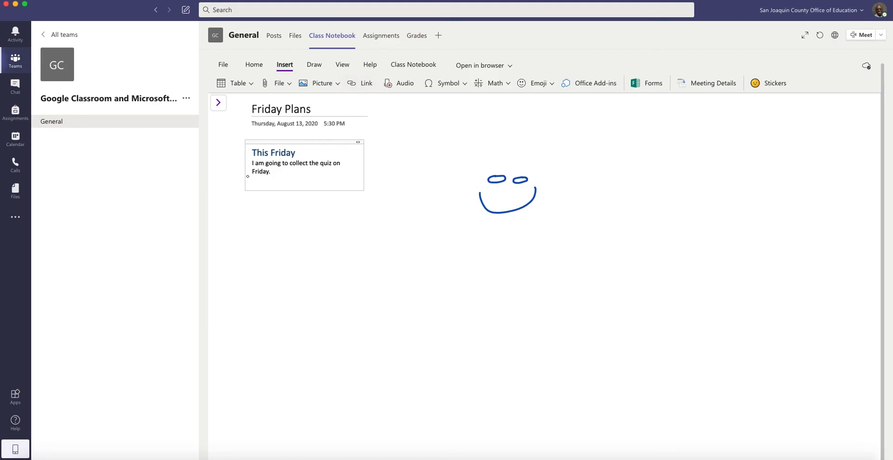
click(365, 83)
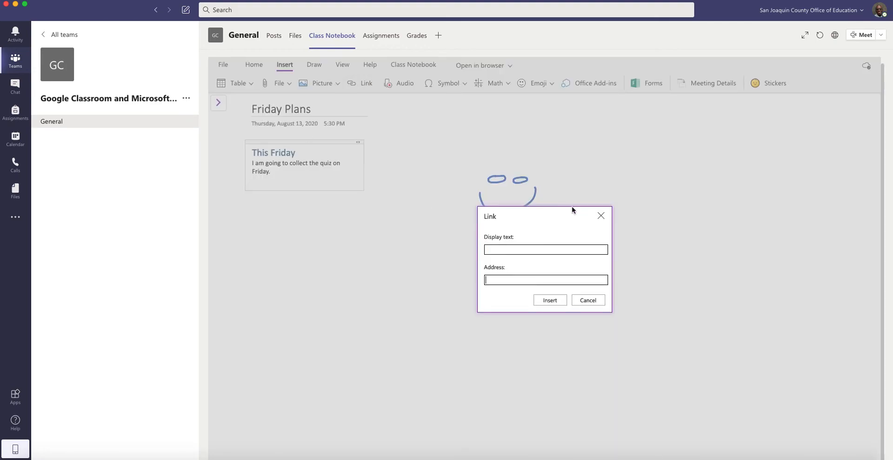
click(600, 216)
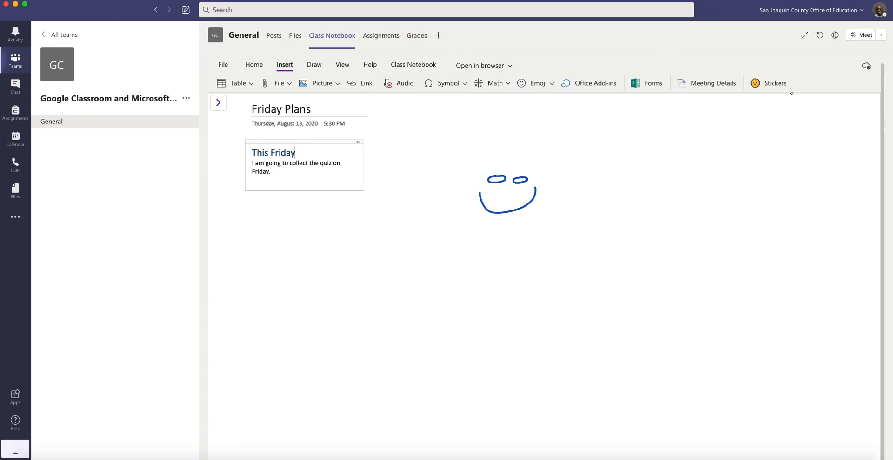
Open the sticker collection for the Friday Plans page.
click(768, 85)
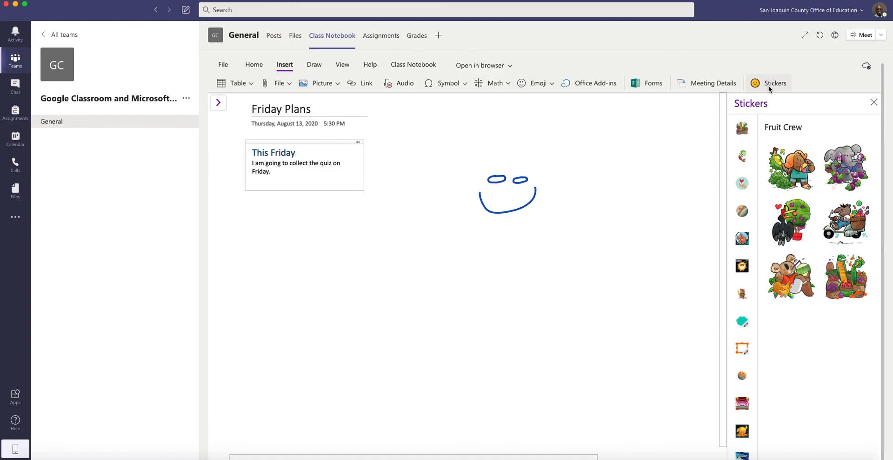